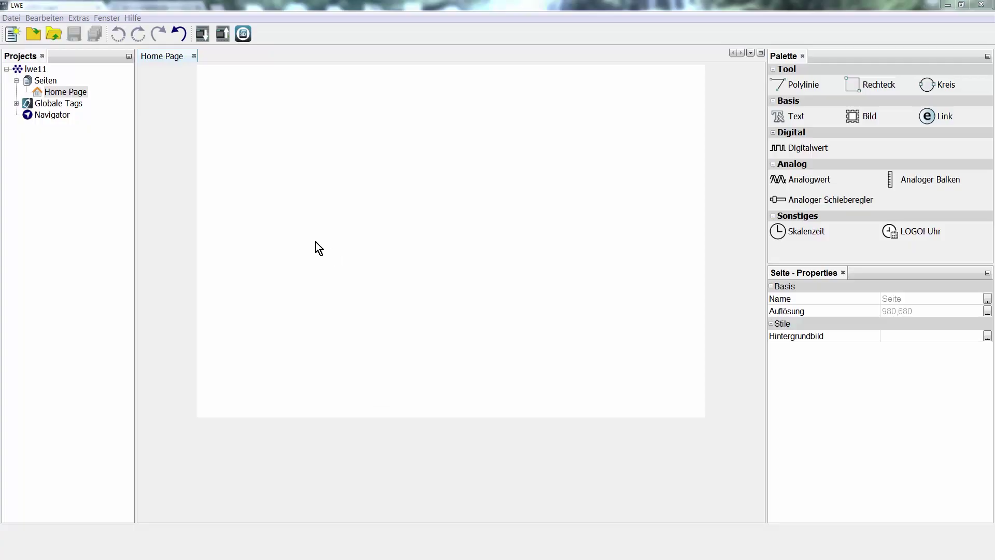
Step: Add a new page under Seiten in the project
click(42, 80)
right_click(43, 80)
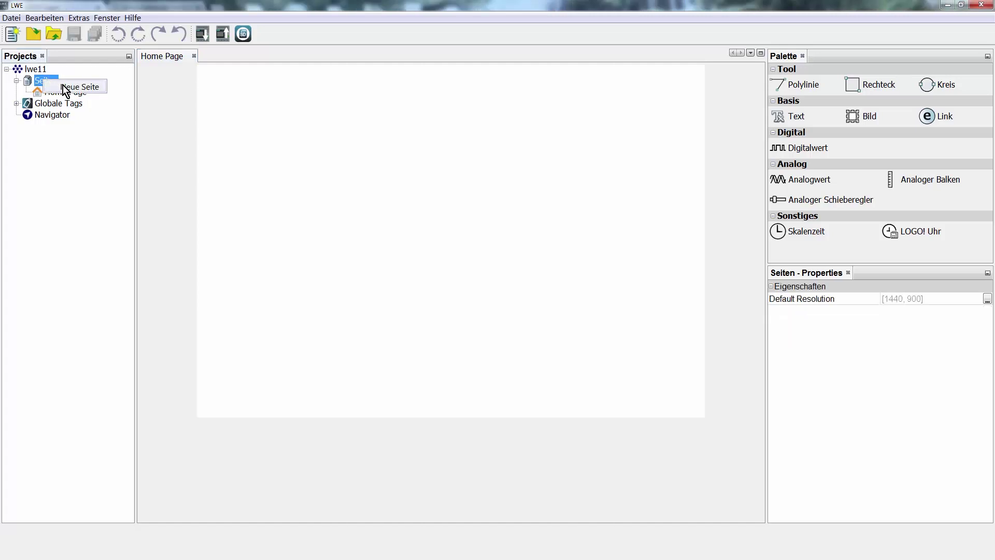
click(63, 85)
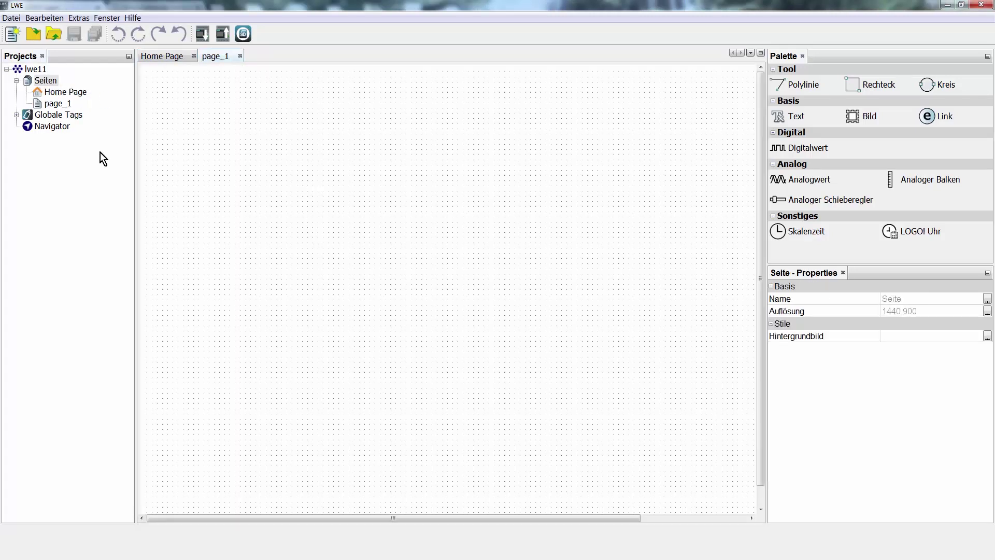
Step: Rename the new page_1 to 'Handy'
right_click(53, 104)
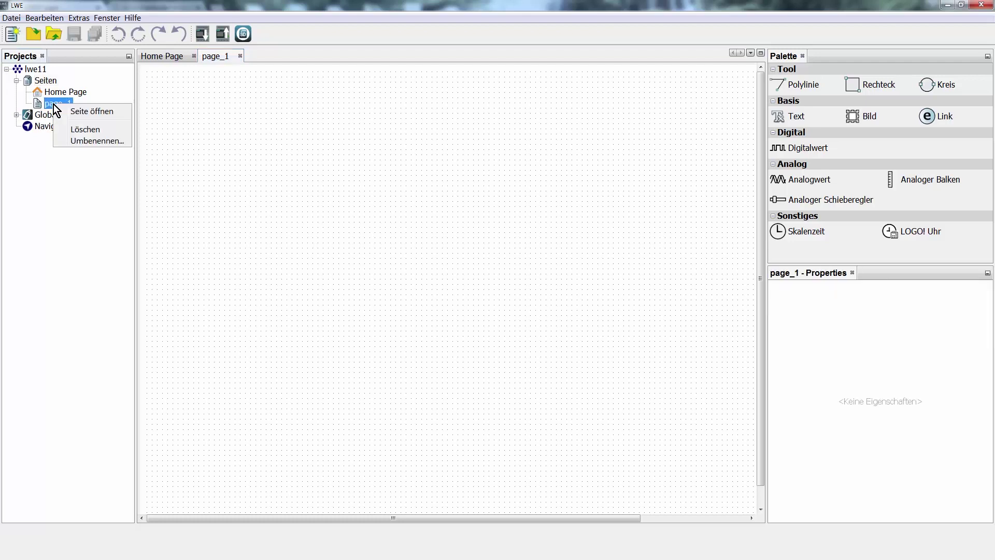
click(79, 141)
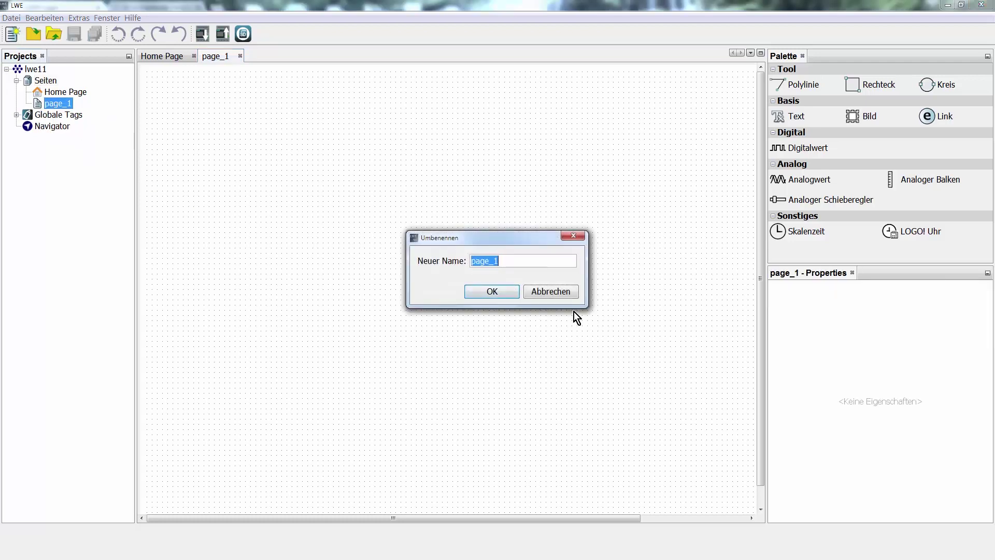
text(Handy)
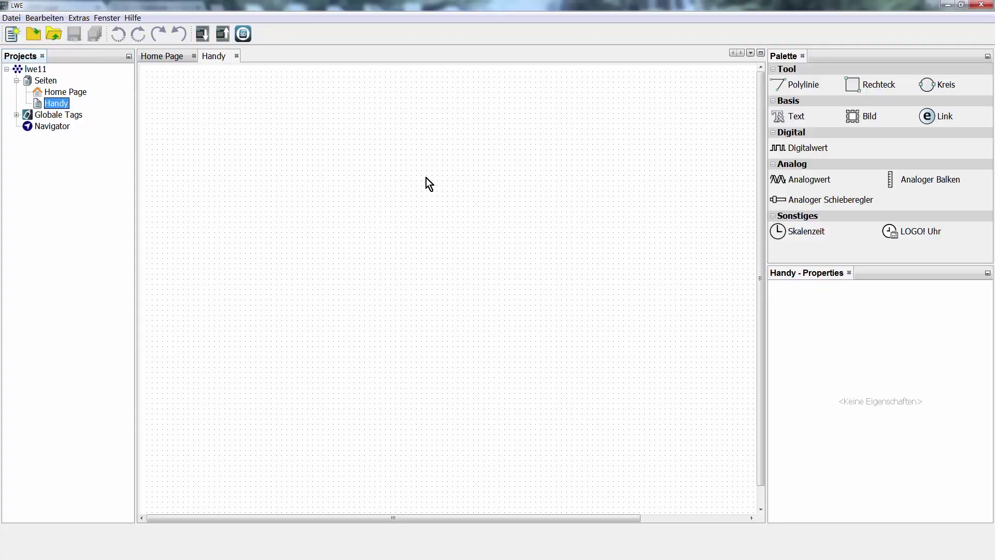
Step: Set the Handy page resolution to width 400 and height 600 and save it
click(426, 178)
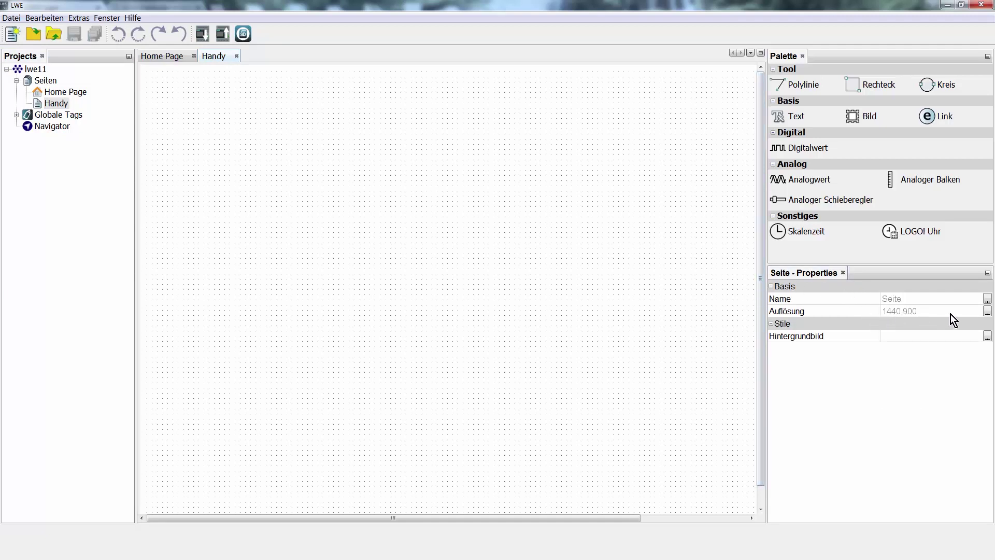
click(988, 311)
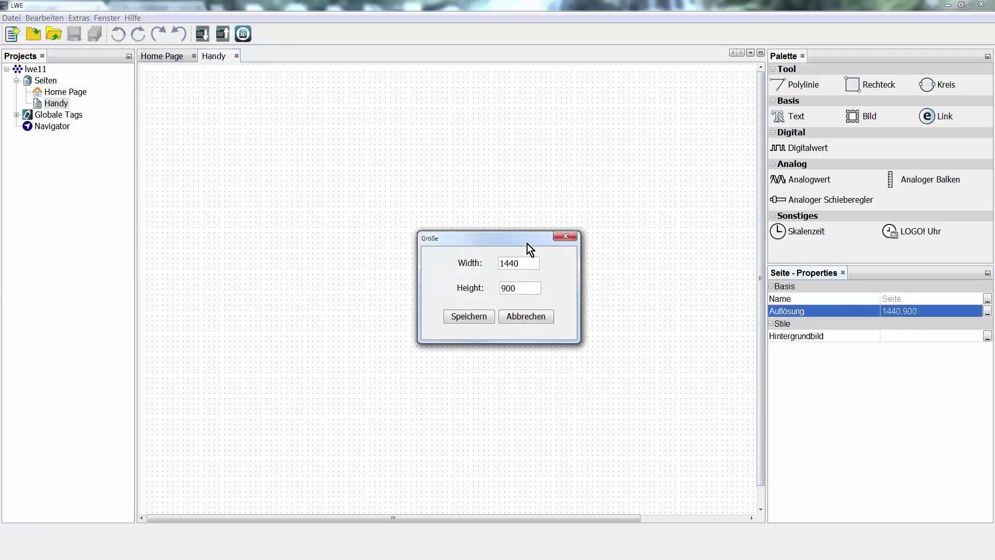
key(BackSpace)
key(BackSpace)
key(BackSpace)
key(BackSpace)
text(400)
click(470, 319)
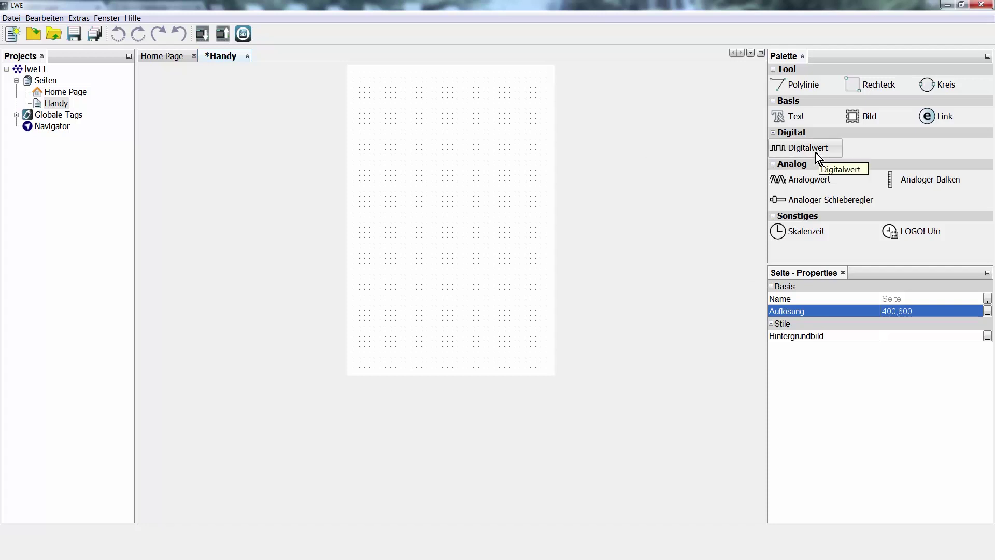
Step: Place two Digitalwert elements on the Handy page, stacked near the top
click(803, 148)
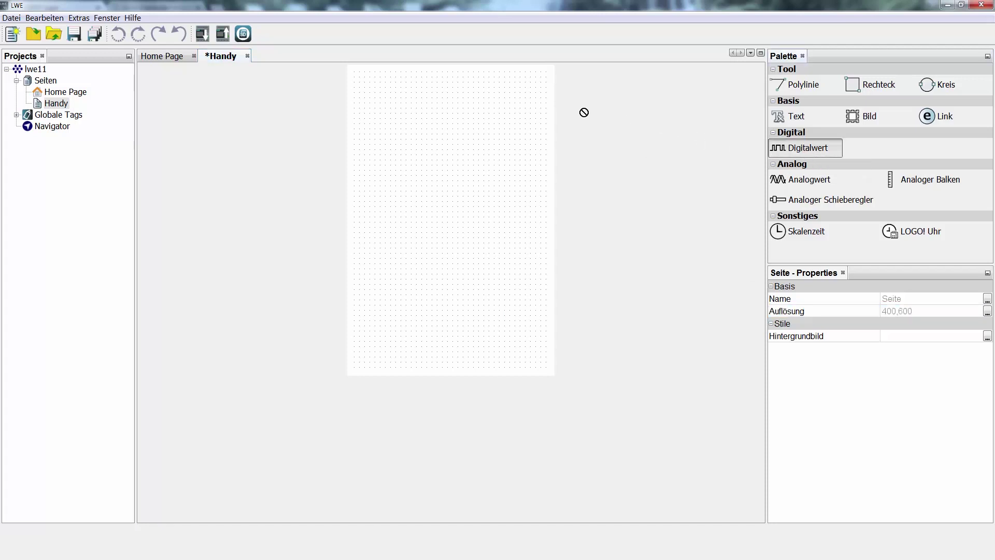
click(441, 91)
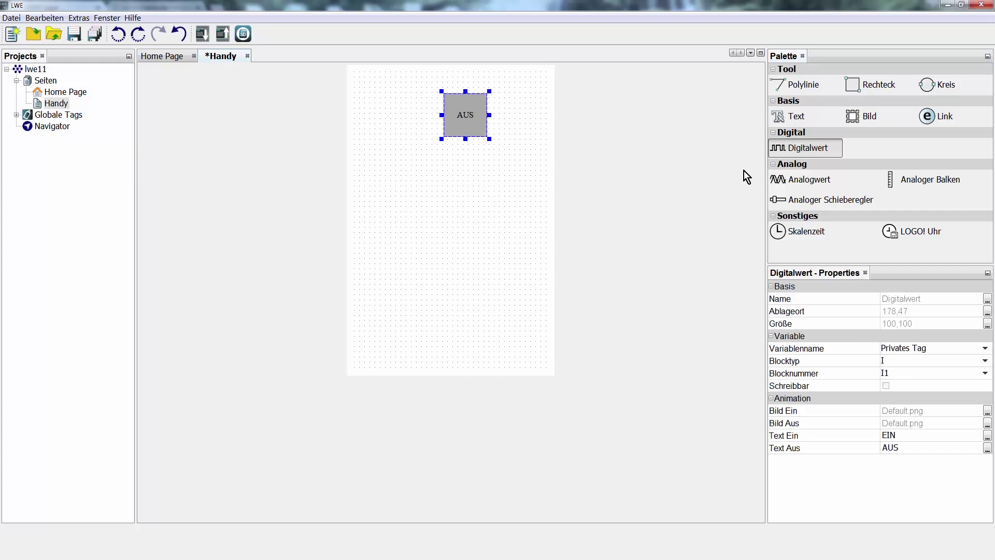
click(808, 149)
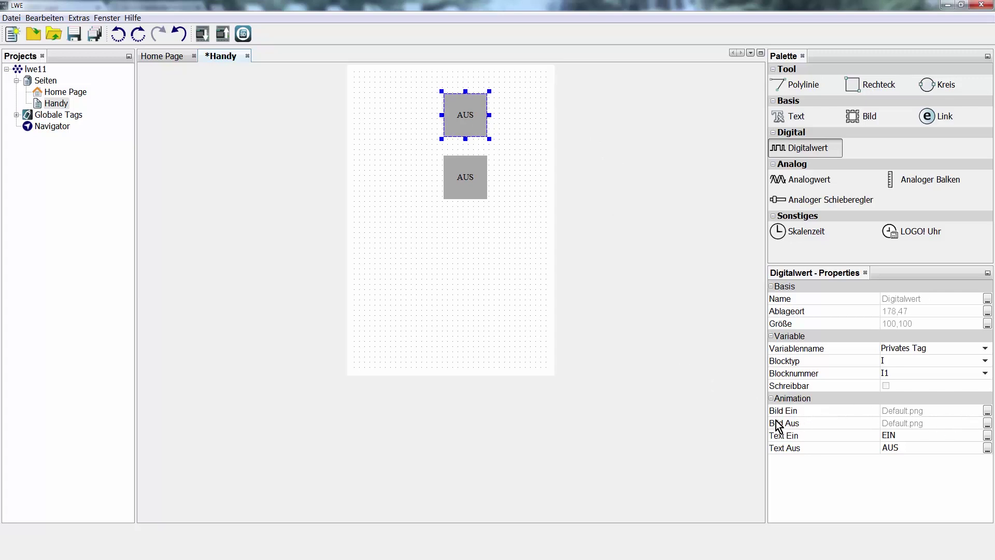
Step: Set the top element's Bild Ein image to the animated flashlight_red_ani.gif
click(987, 410)
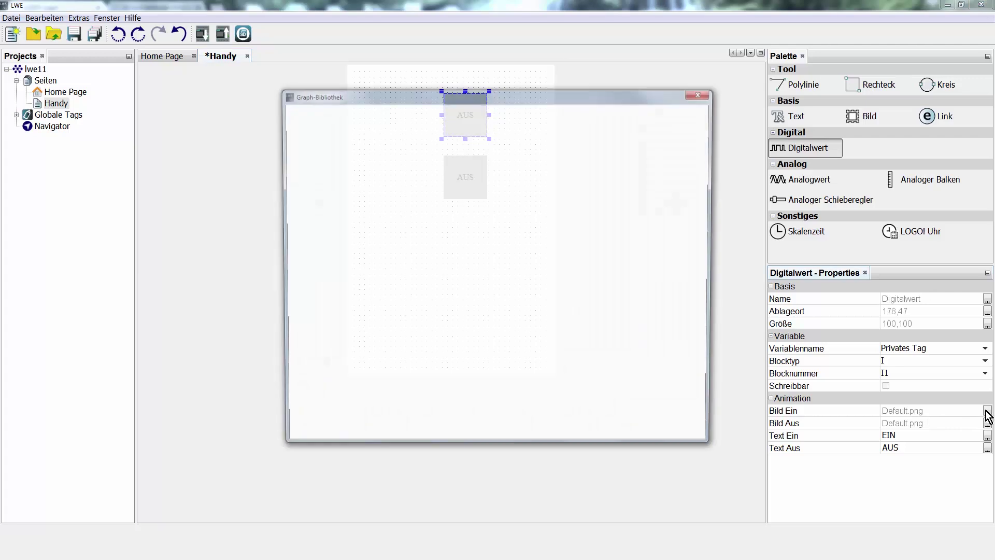
click(320, 147)
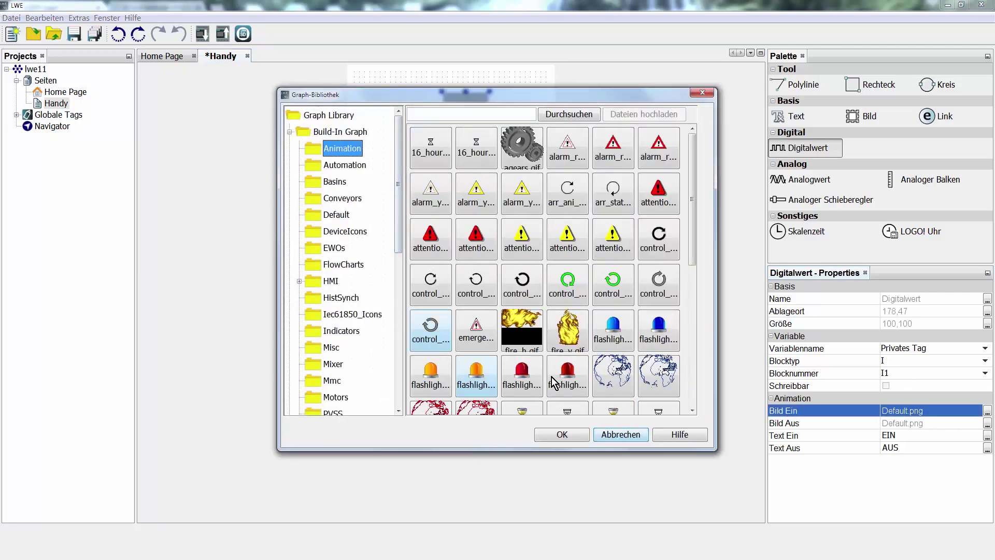
click(521, 379)
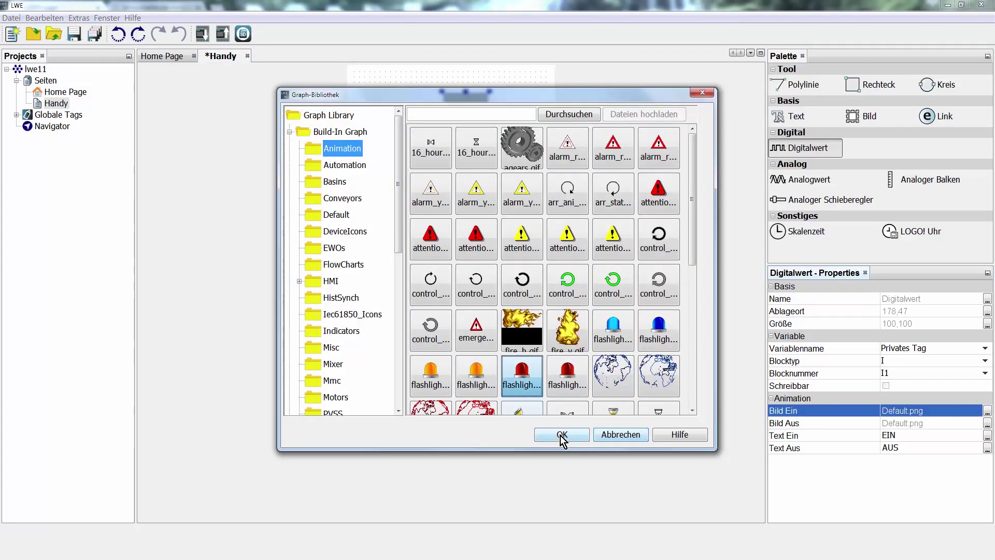
click(562, 434)
Step: Set its Bild Aus image to the static flashlight_red_static.gif
click(987, 422)
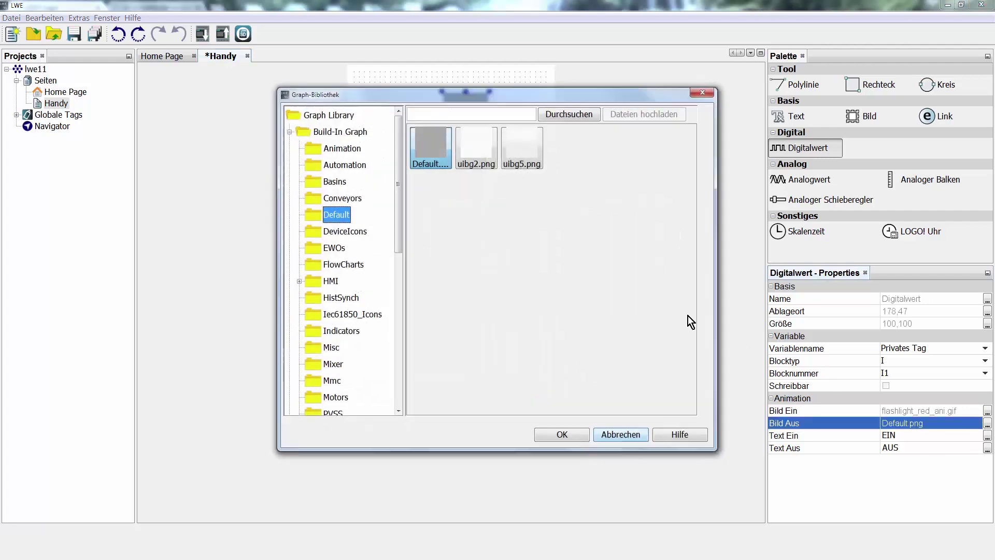
click(329, 148)
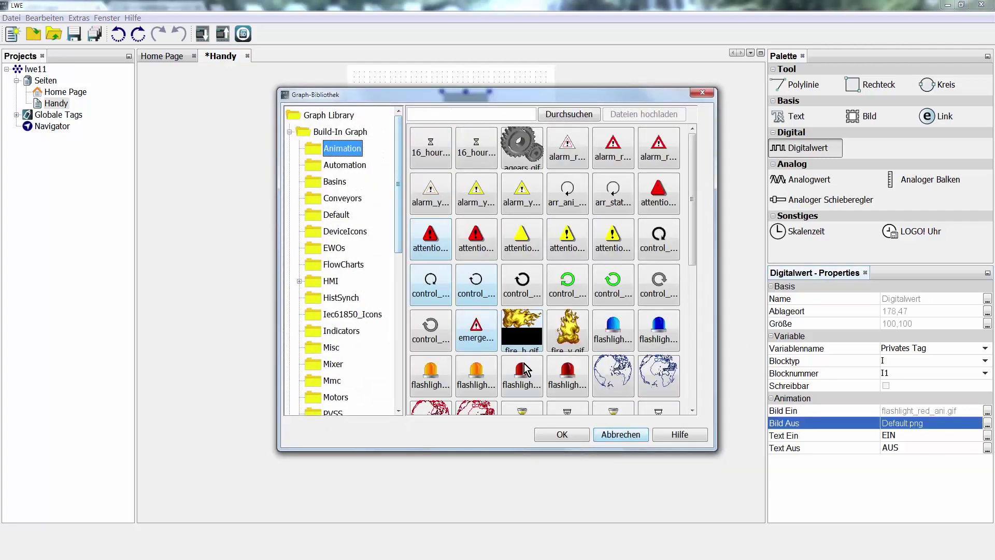
click(565, 373)
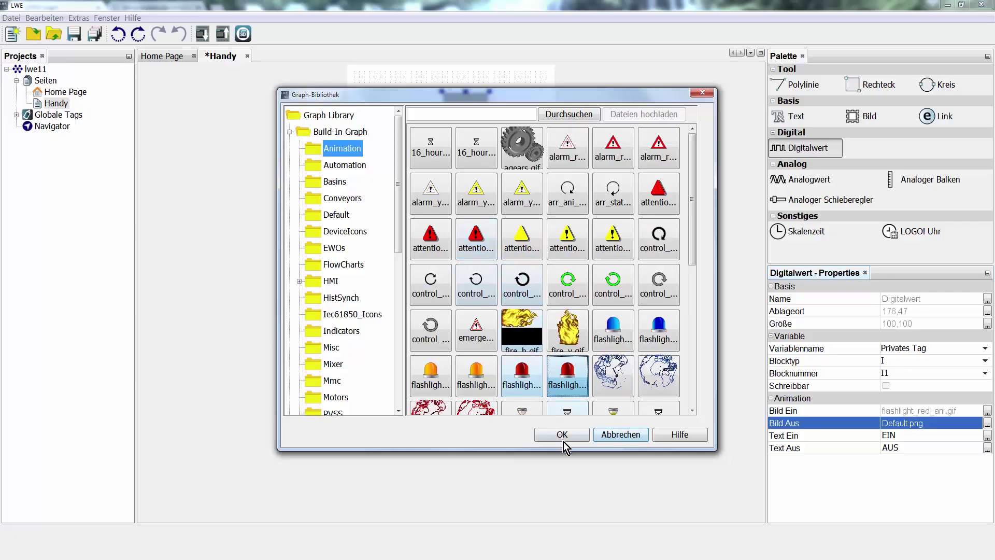
click(563, 438)
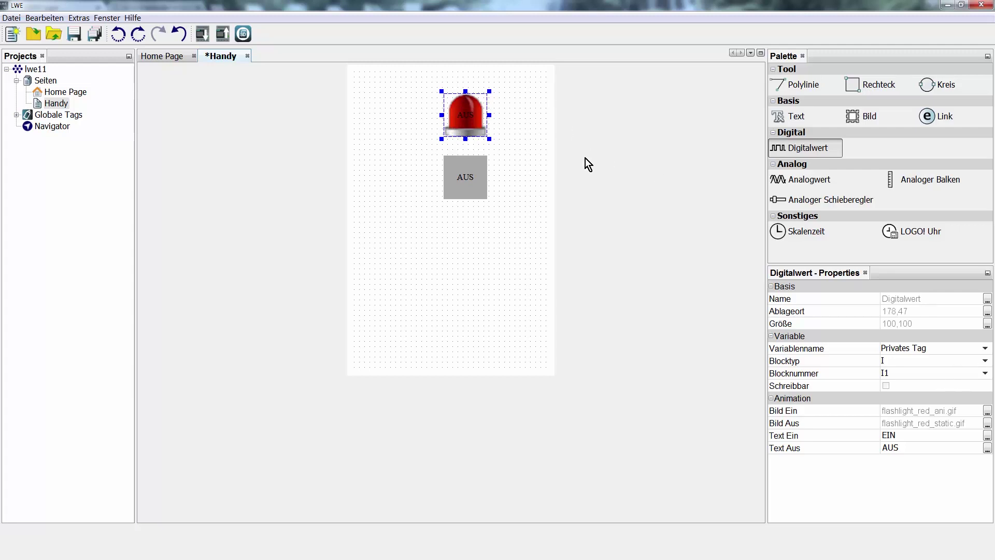
click(983, 362)
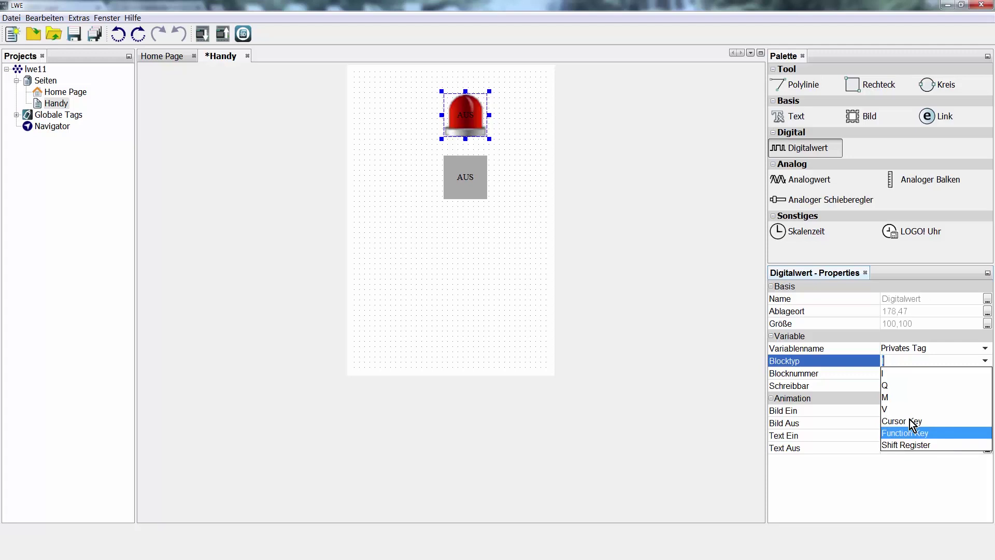
click(899, 372)
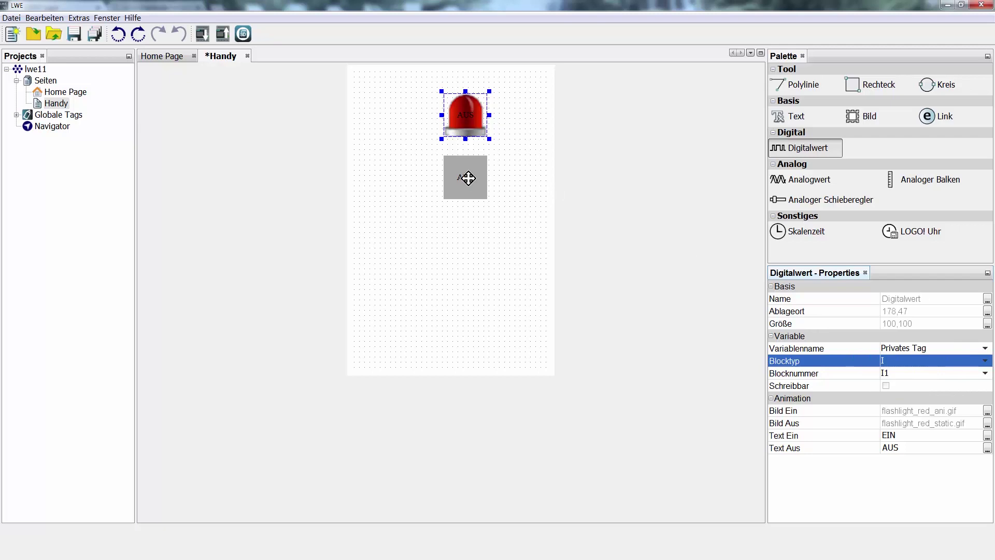
Step: Set the AUS element to block type Q, number Q4, and tick Schreibbar
click(472, 182)
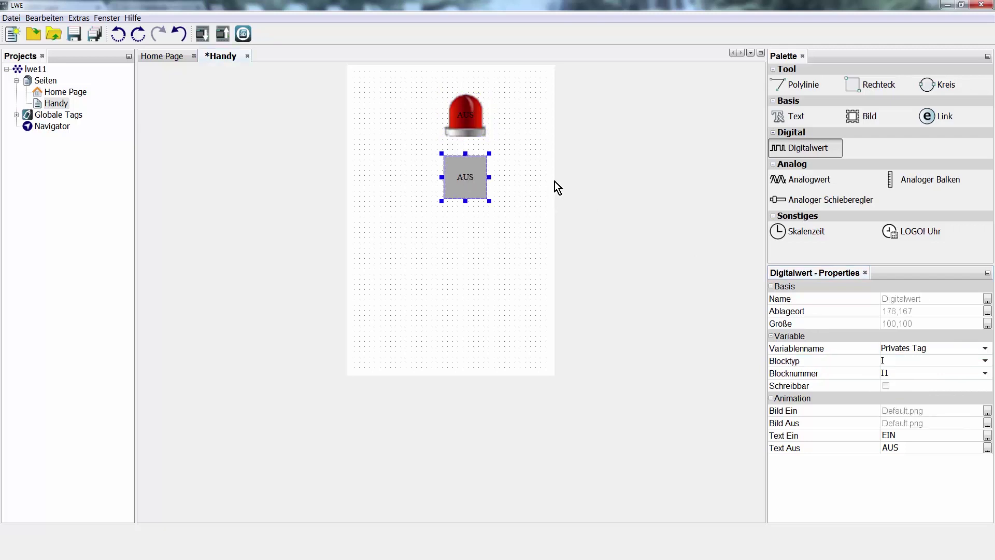
click(985, 361)
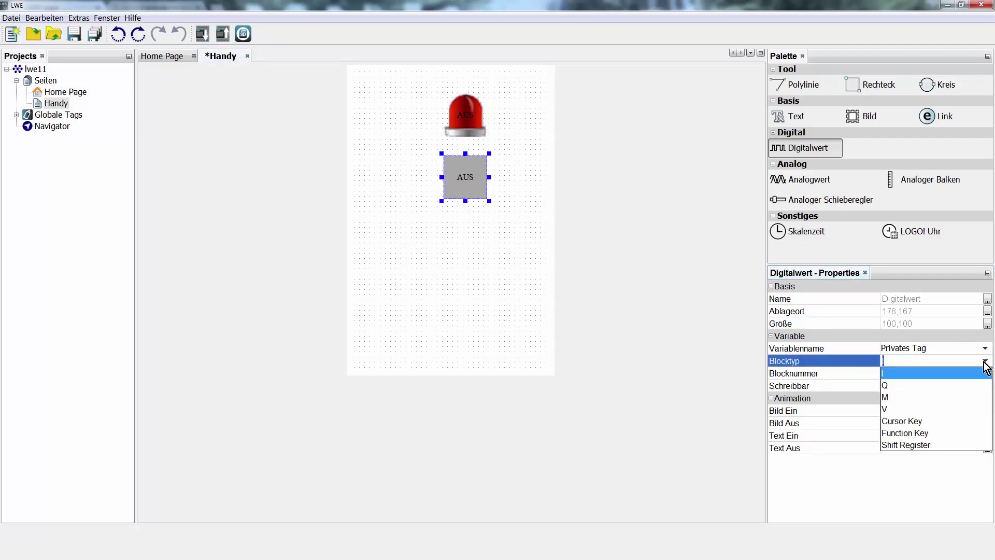
click(927, 384)
click(913, 371)
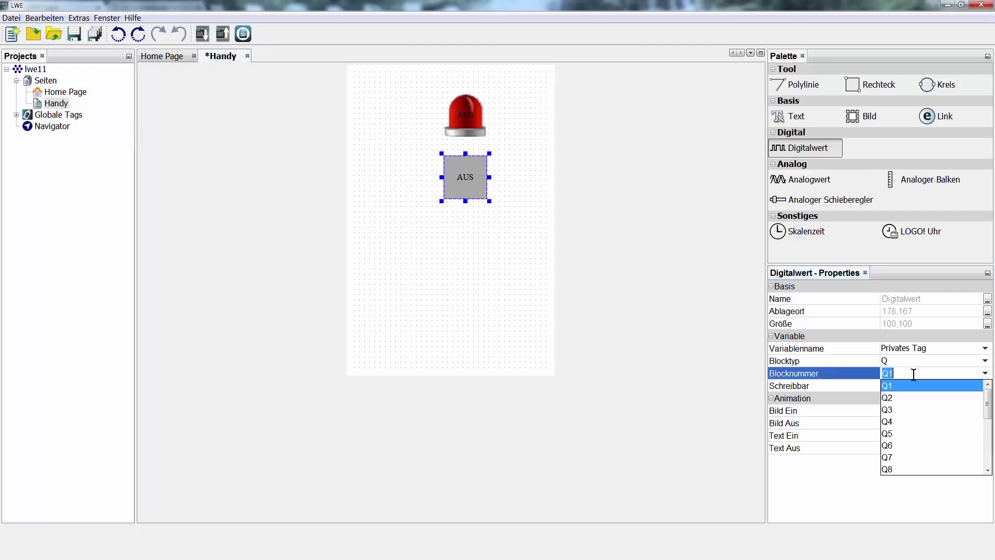
click(907, 421)
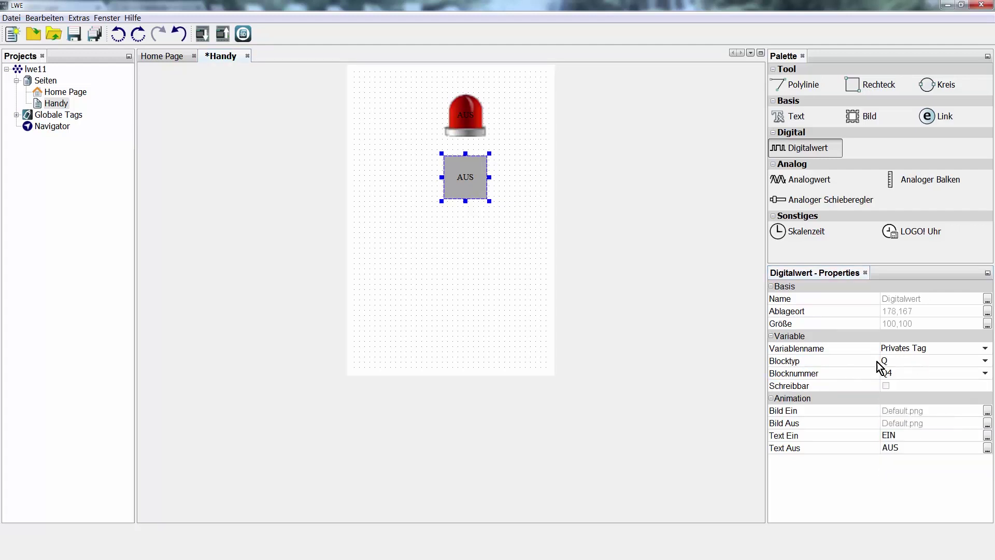
click(887, 386)
Step: Add a taller analog bar in the lower page area with maximum value 1000
click(926, 181)
click(472, 243)
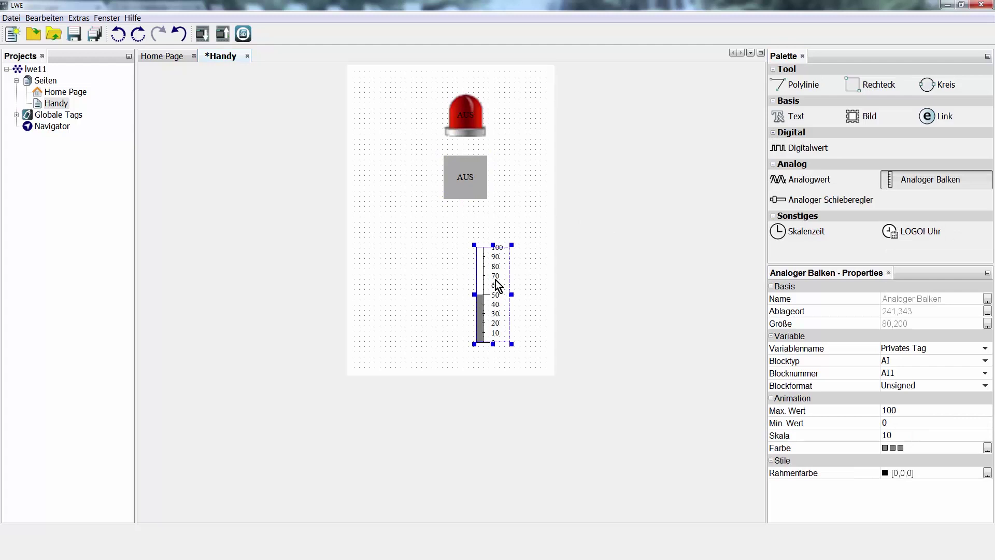
drag(493, 244, 493, 216)
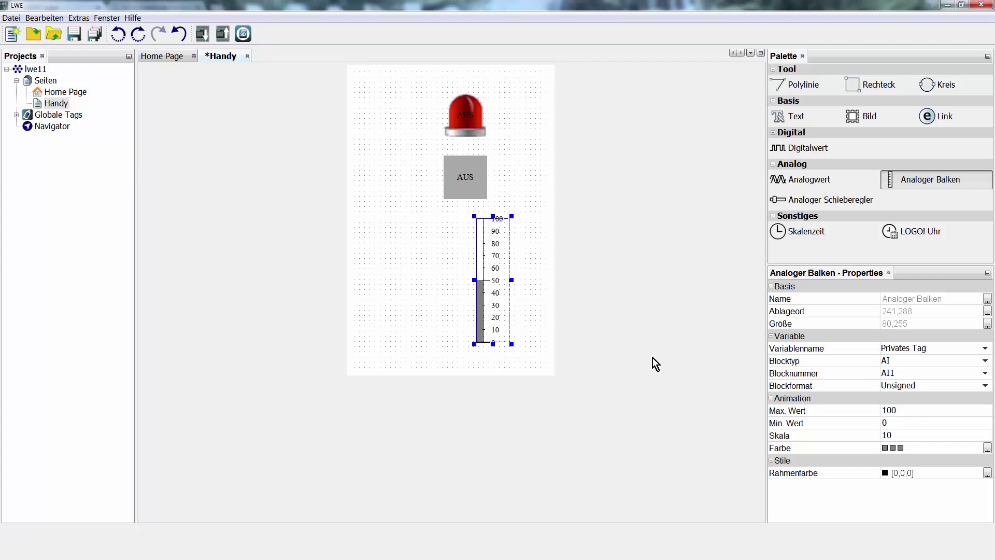
click(924, 409)
click(923, 409)
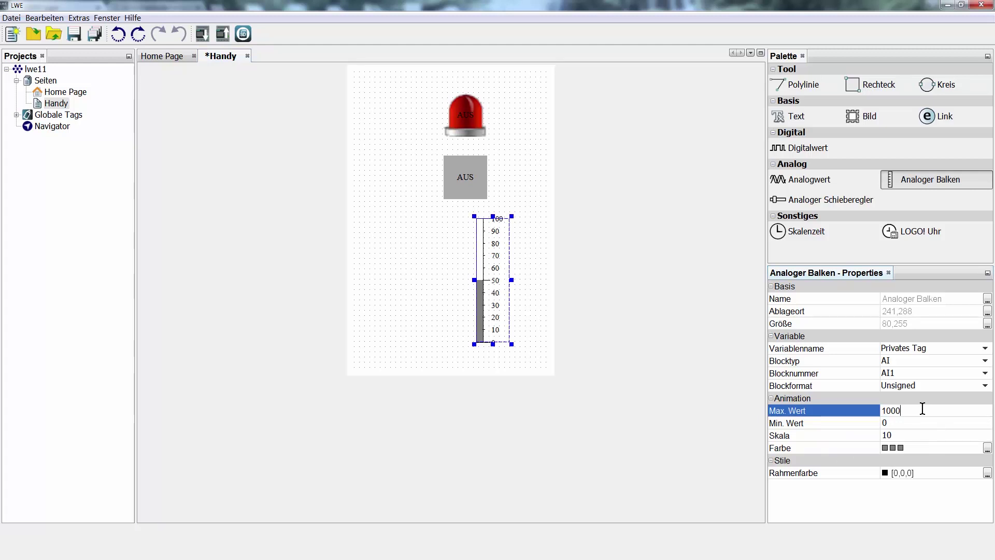
click(987, 448)
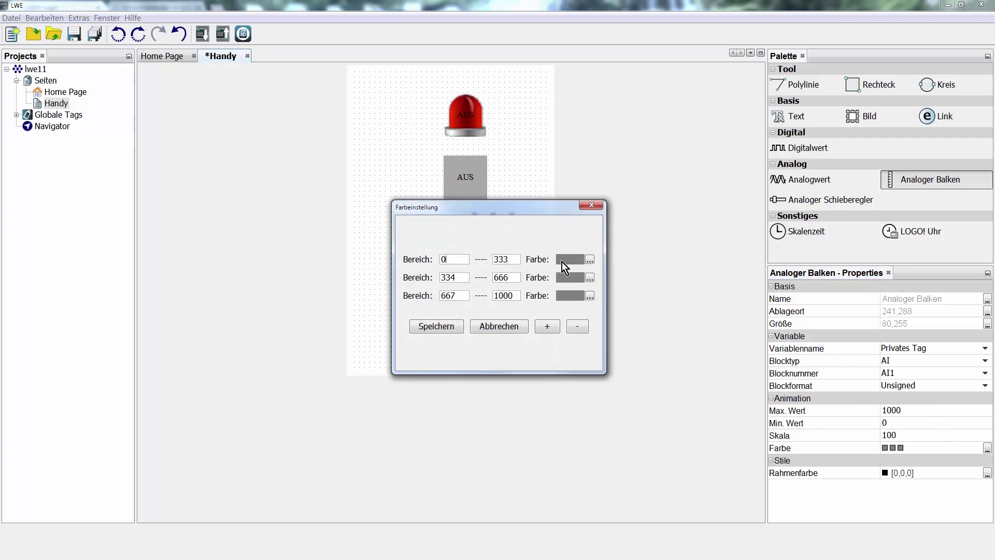
Step: Colour the bar's three ranges blue, green and pink, then save the colour settings
click(589, 260)
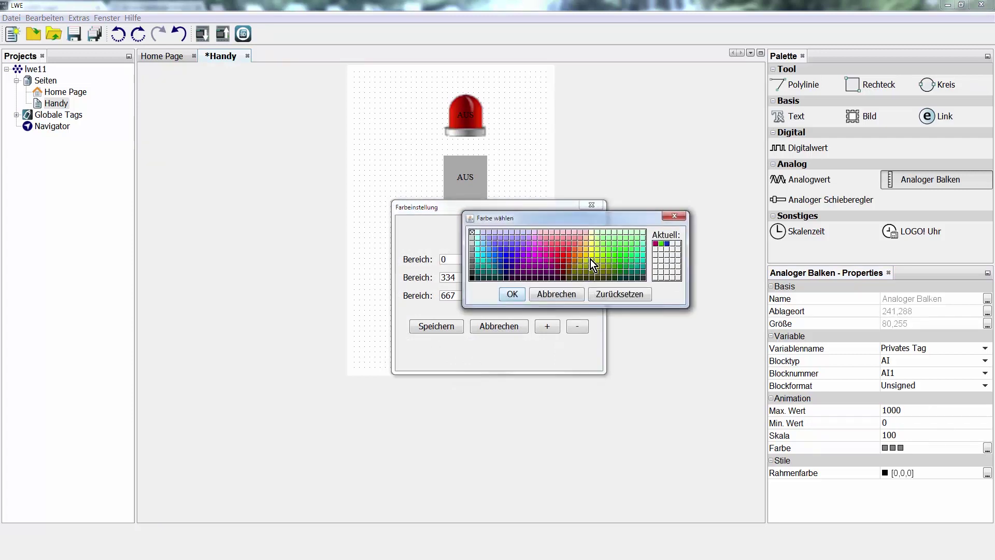
click(500, 257)
click(513, 293)
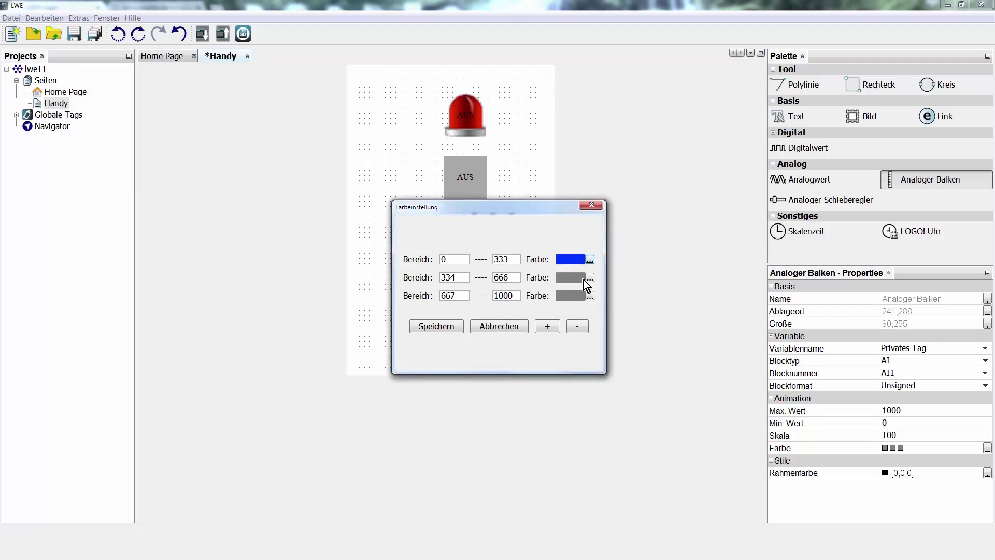
click(589, 278)
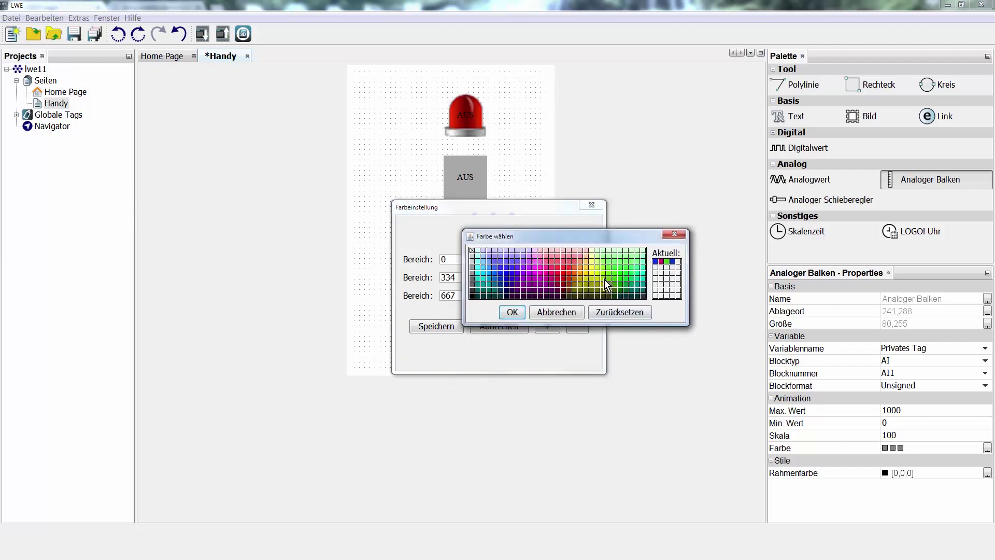
click(609, 267)
click(511, 313)
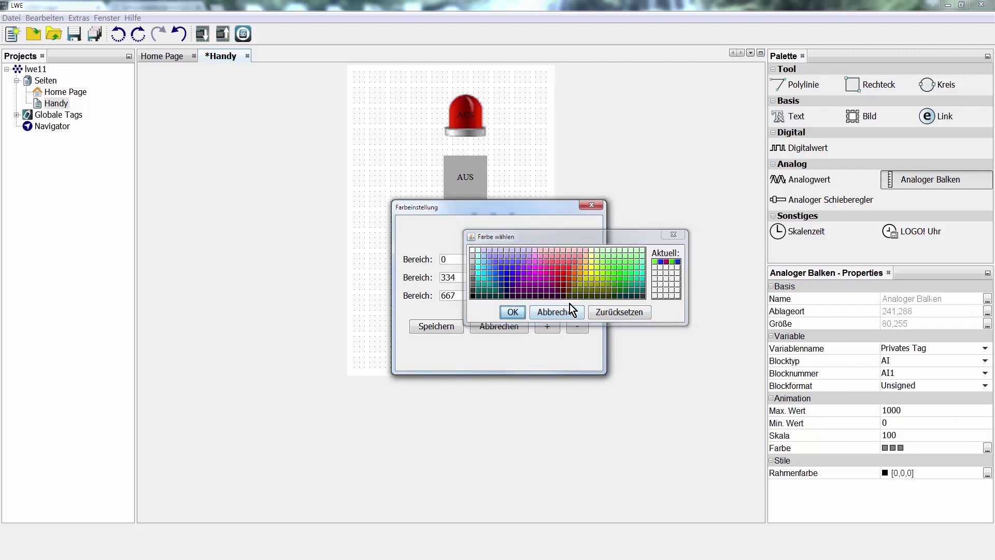
click(590, 295)
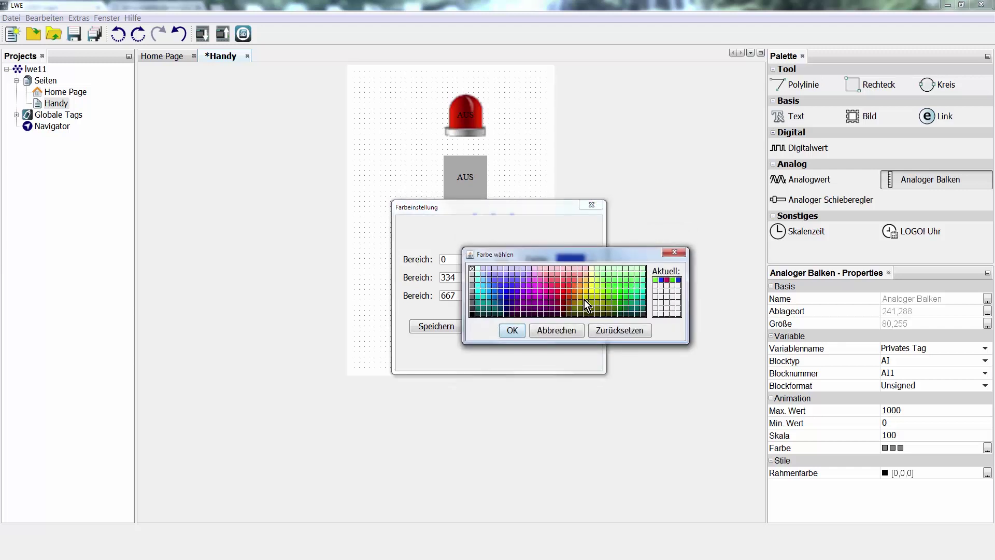
click(550, 291)
click(511, 331)
click(440, 325)
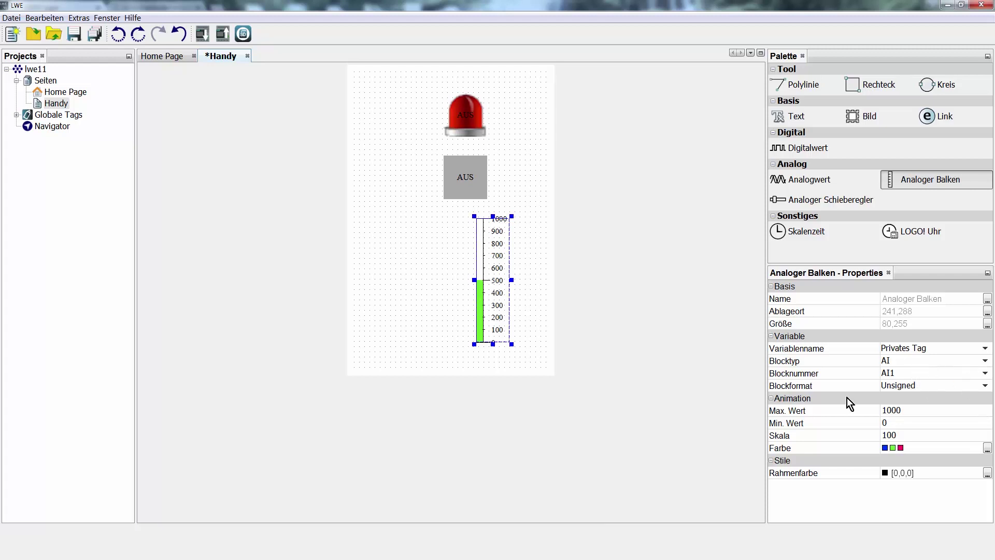
Step: Set 1_Licht_steuern_on.jpg from My Graph as the Handy page's Hintergrundbild
click(393, 217)
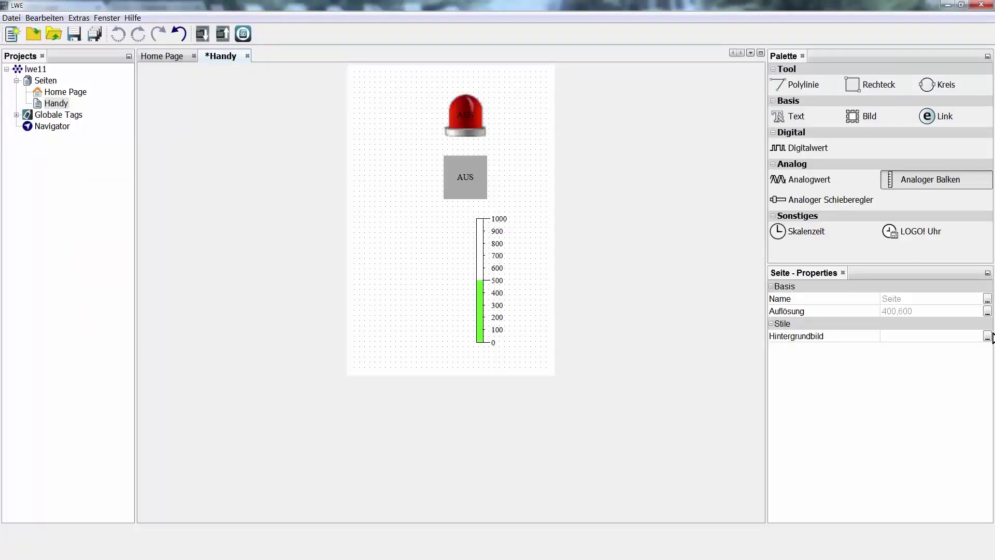
click(987, 336)
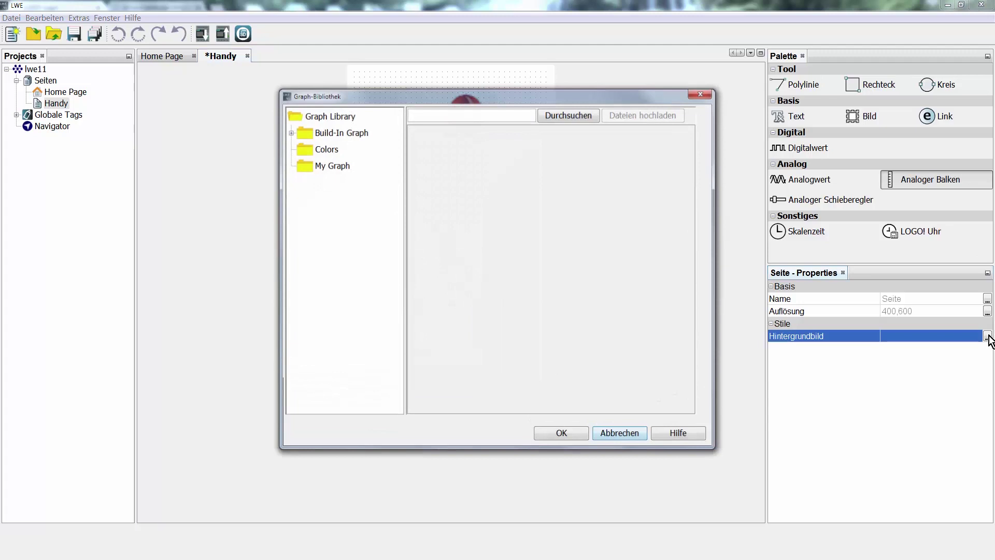
click(302, 167)
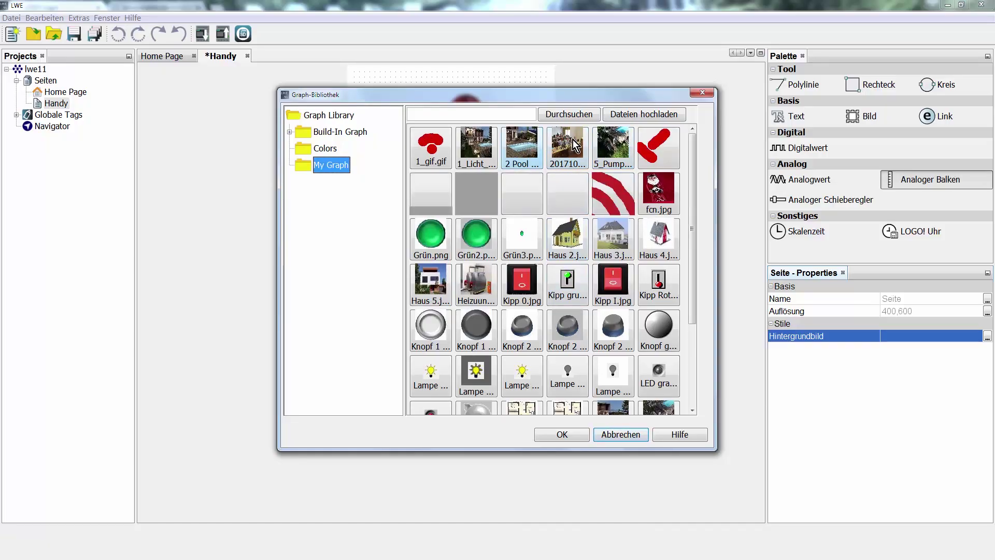
click(476, 148)
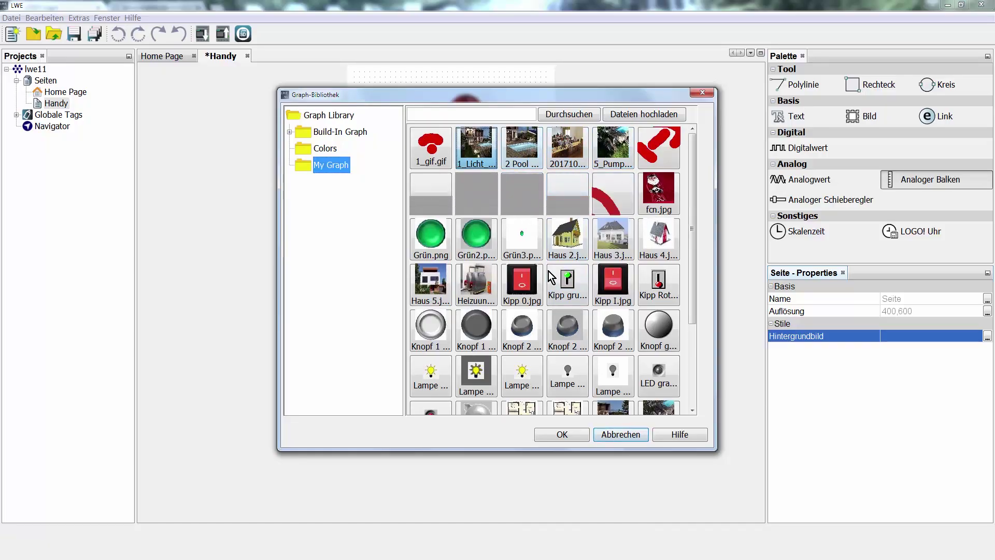
click(568, 438)
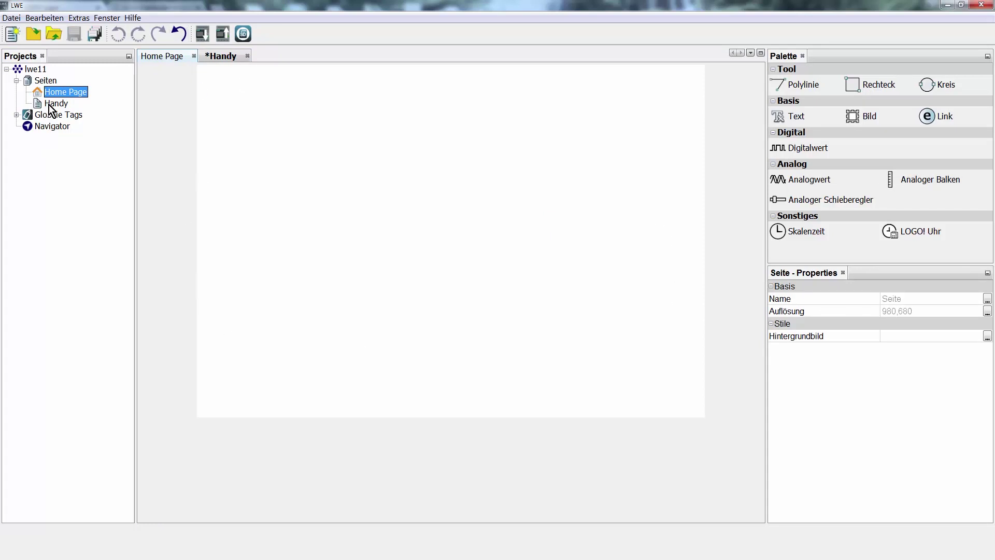
click(50, 104)
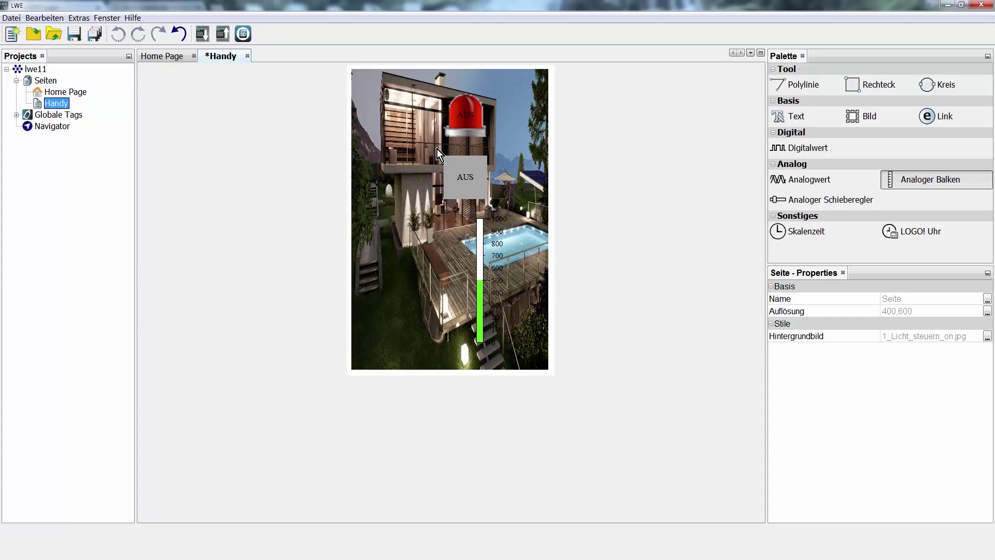
Step: Add two Navigatorelement link entries to the Navigator page
double_click(50, 126)
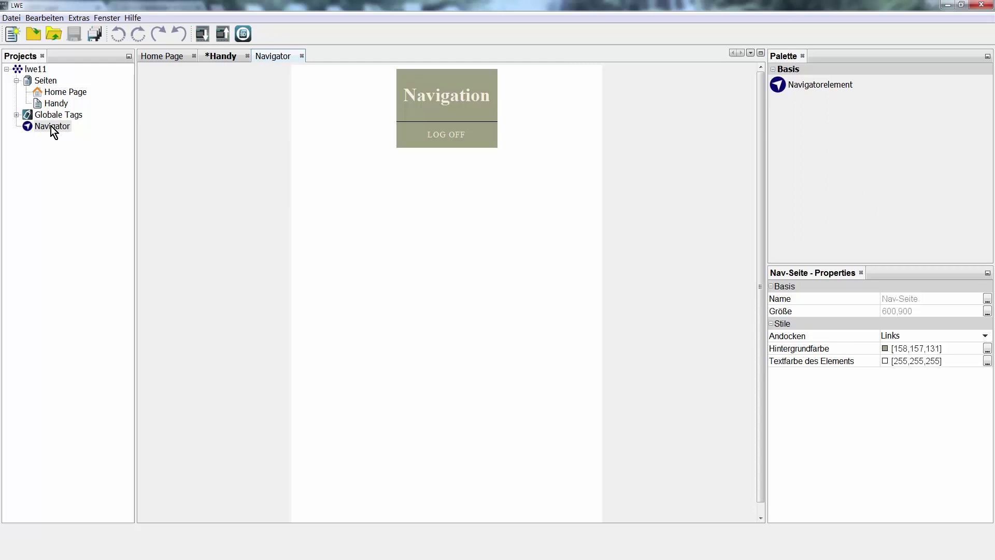
click(807, 86)
click(474, 119)
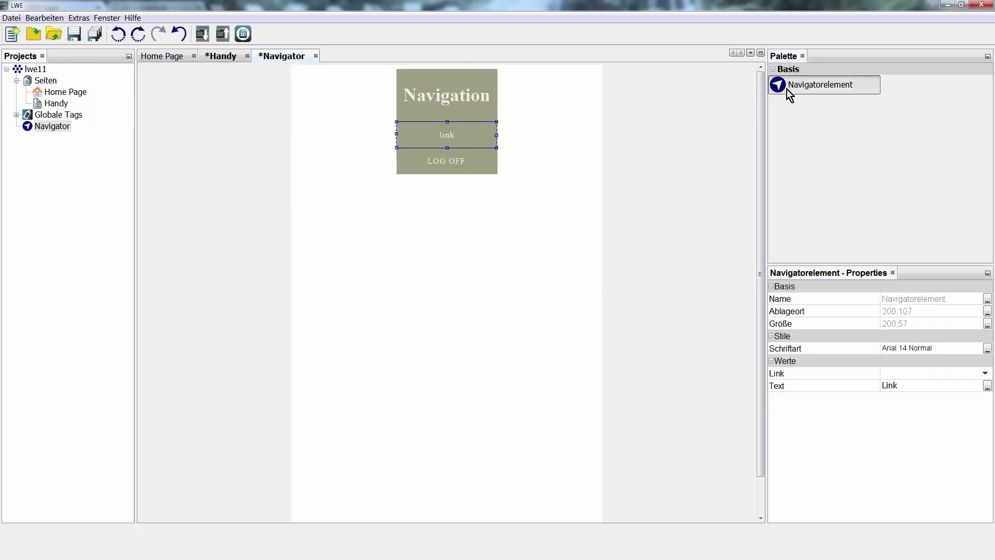
click(486, 165)
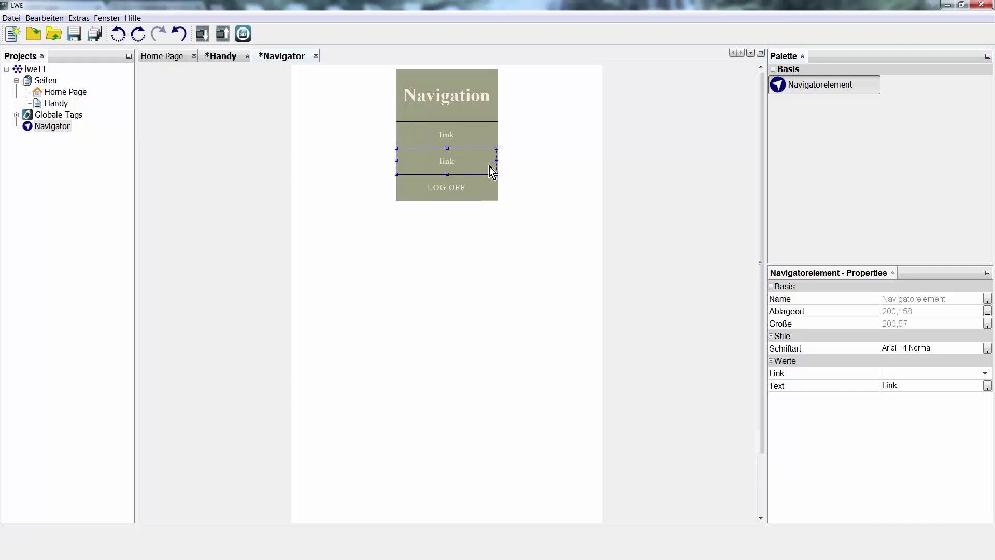
Step: Link the first navigator entry to Home Page and the second to Handy
click(453, 133)
click(985, 374)
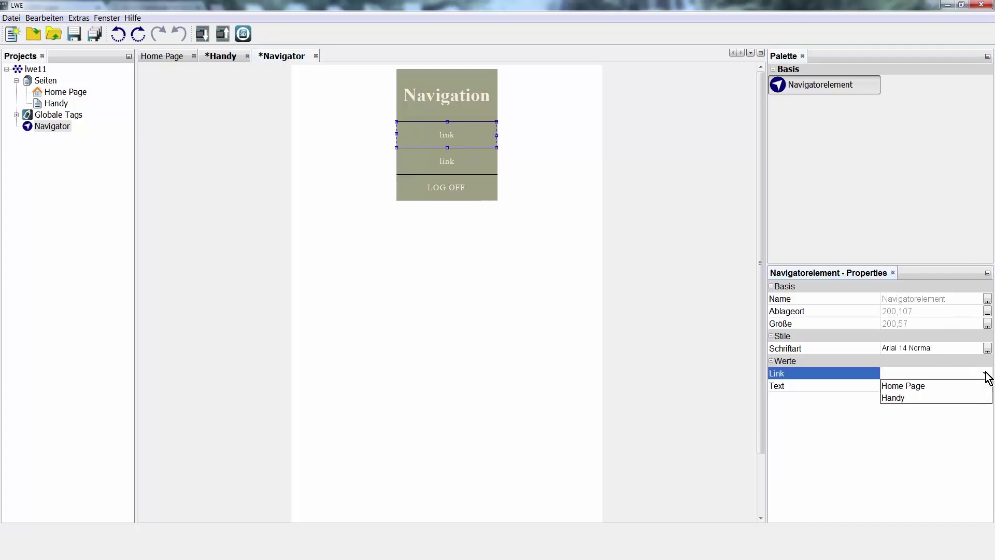
click(962, 387)
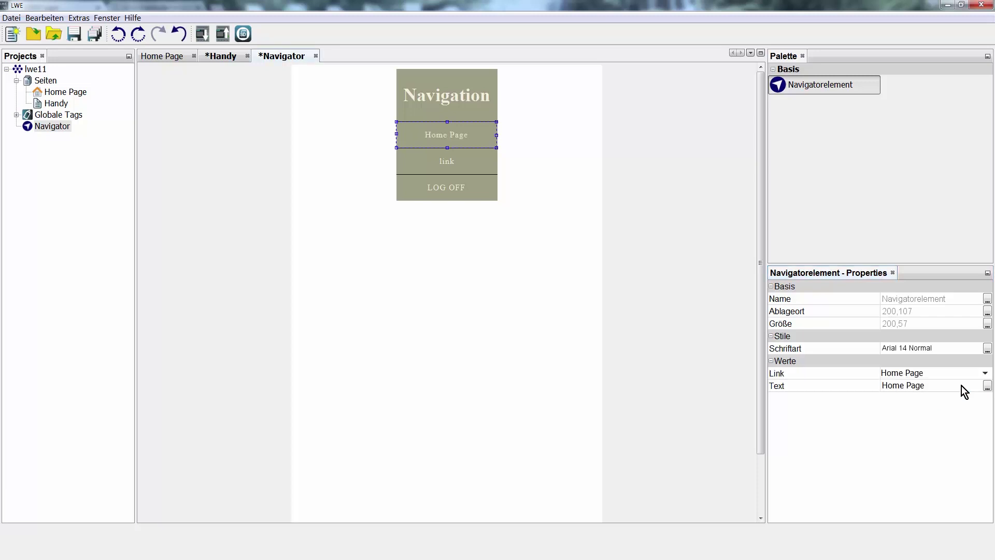
click(450, 159)
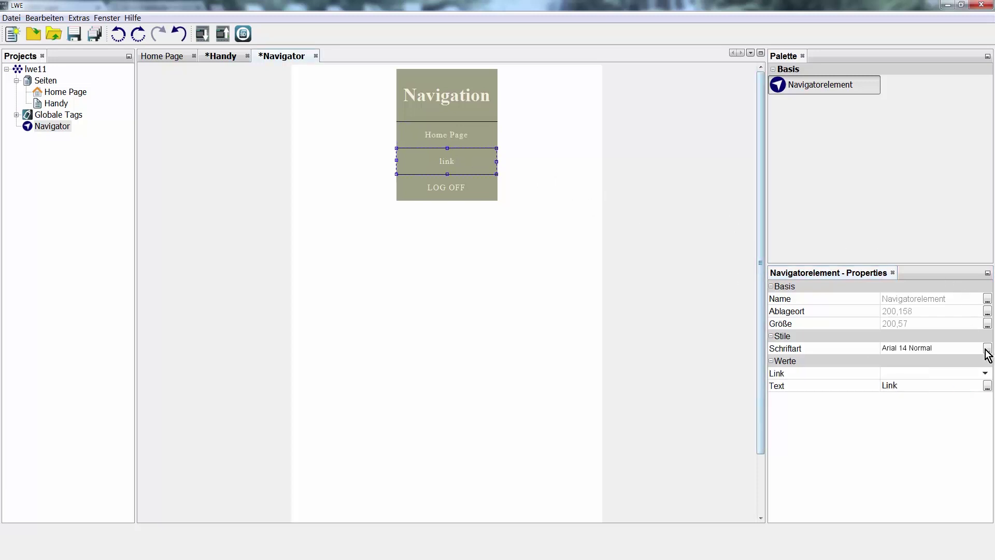
click(985, 373)
click(915, 397)
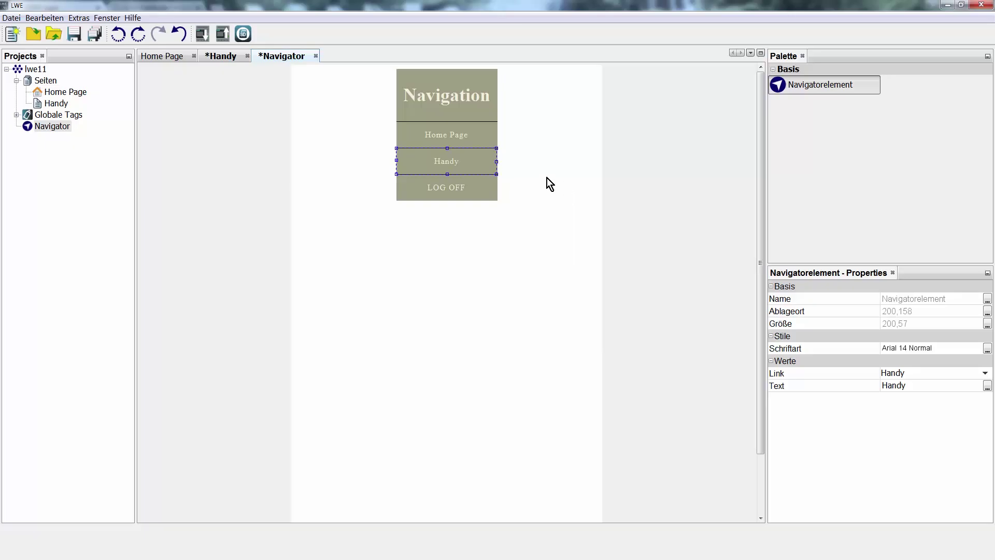
Step: Save the project and download it to the module at 192.168.0.3, stopping the module
click(205, 35)
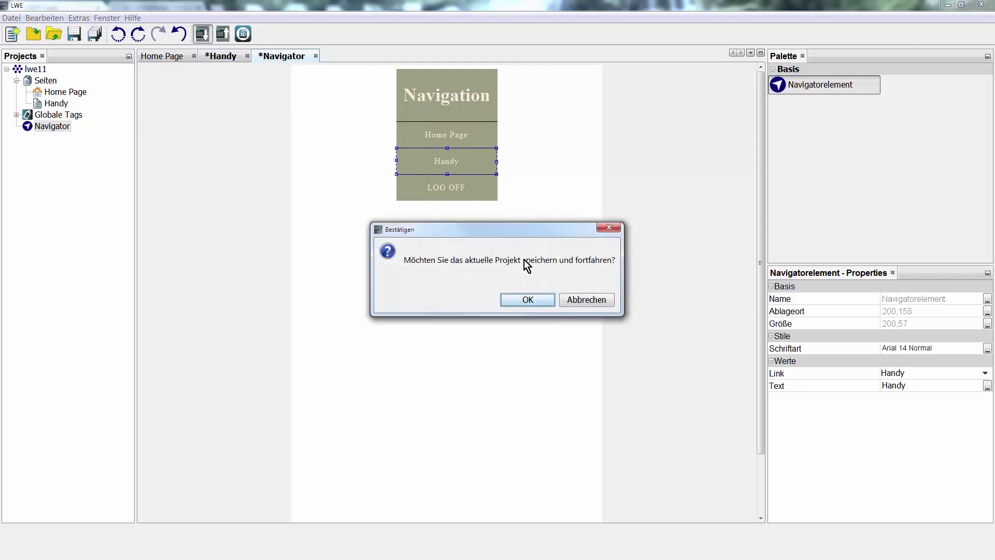
click(528, 299)
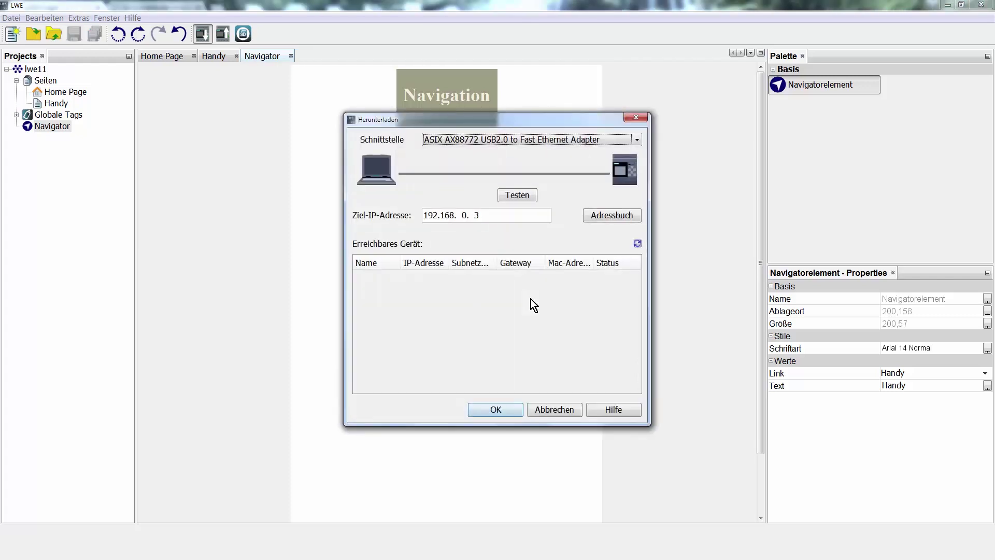
click(494, 412)
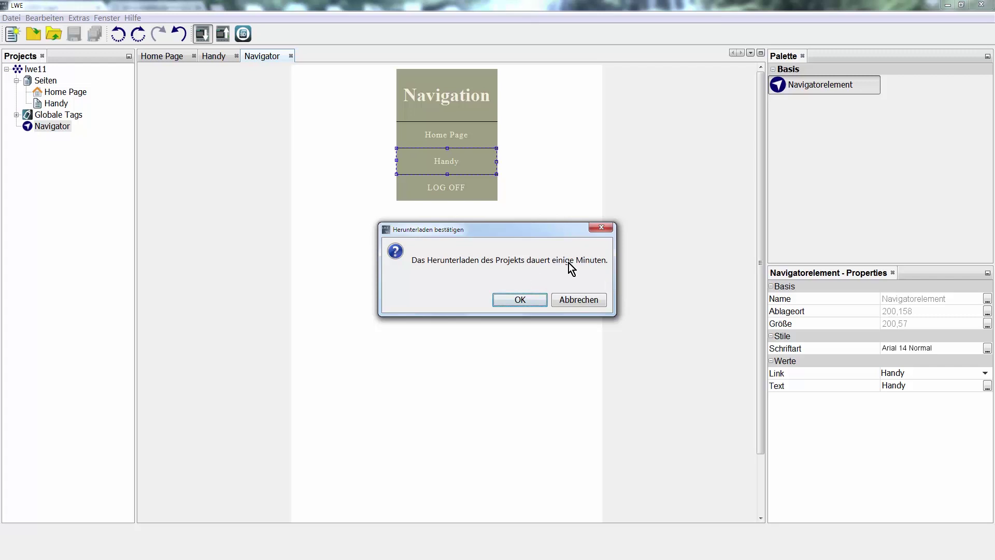
click(529, 300)
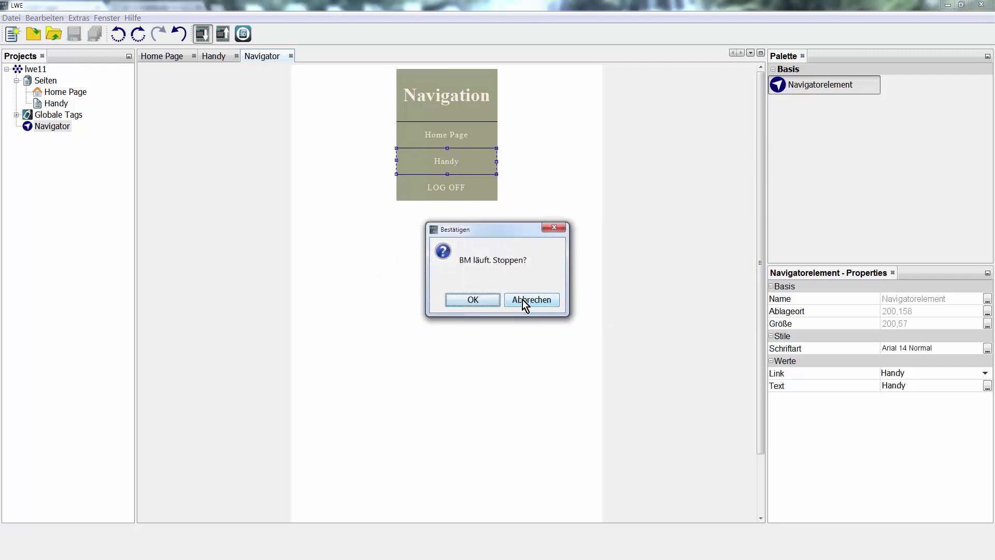
click(478, 302)
click(473, 301)
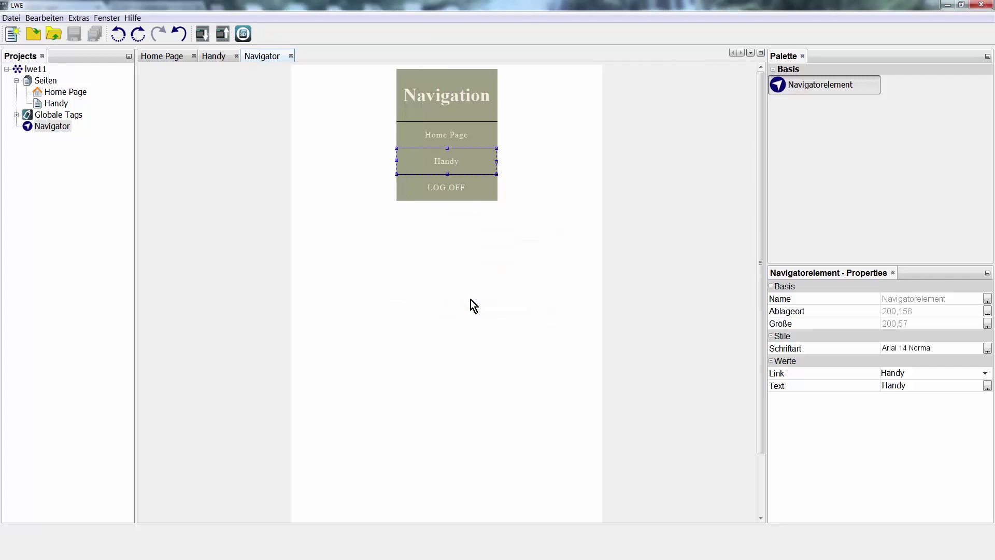
Step: Reload the LOGO! login page from its bookmark and log on to the customized site
key(alt+Tab)
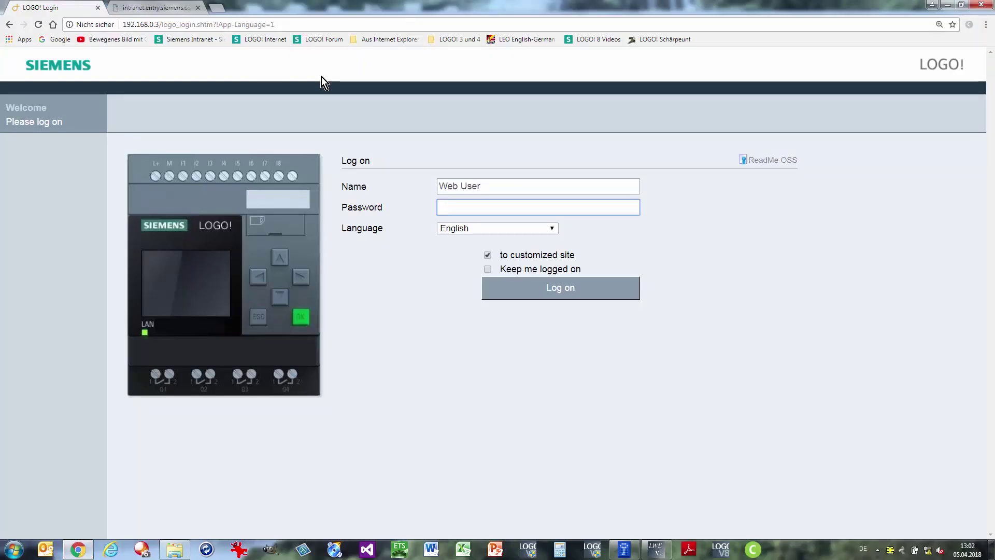
click(463, 41)
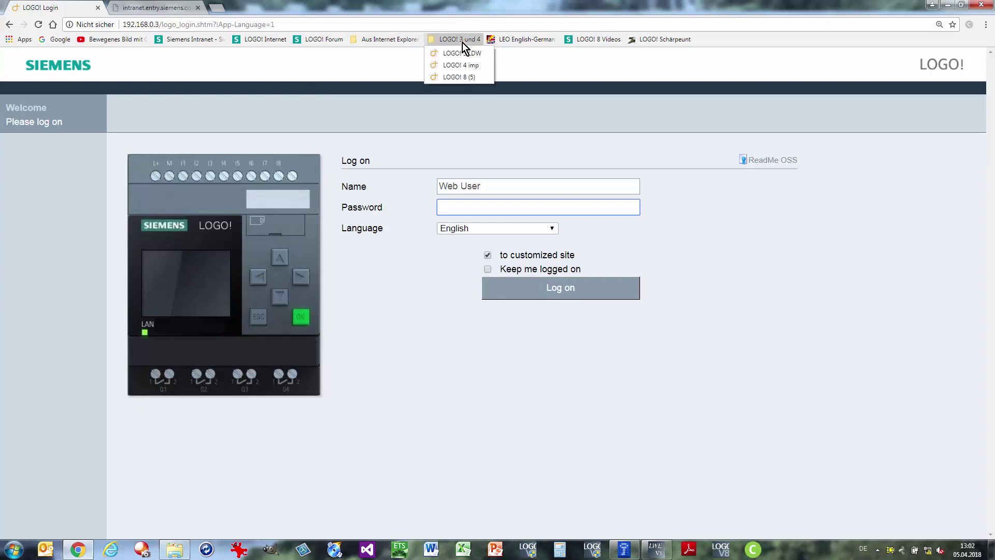
click(468, 55)
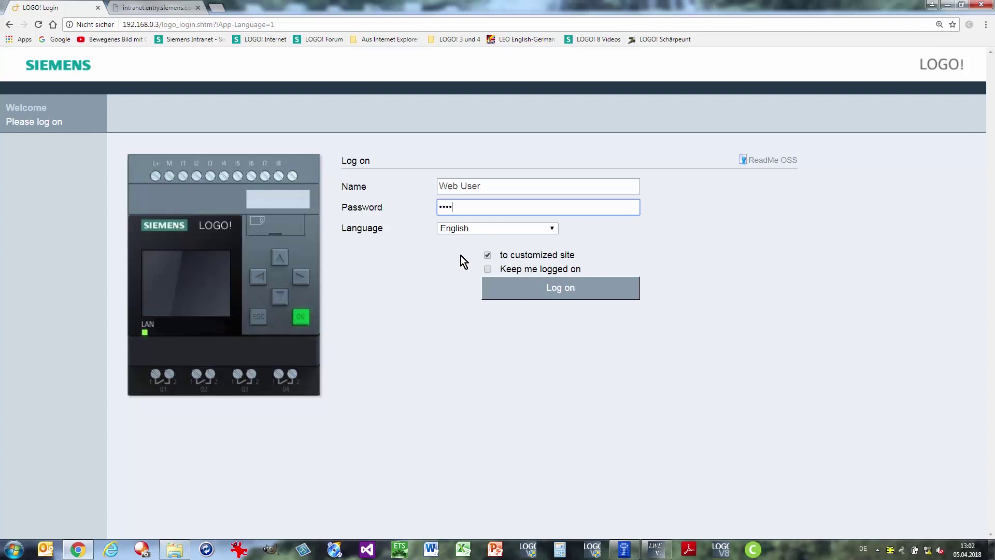
click(558, 288)
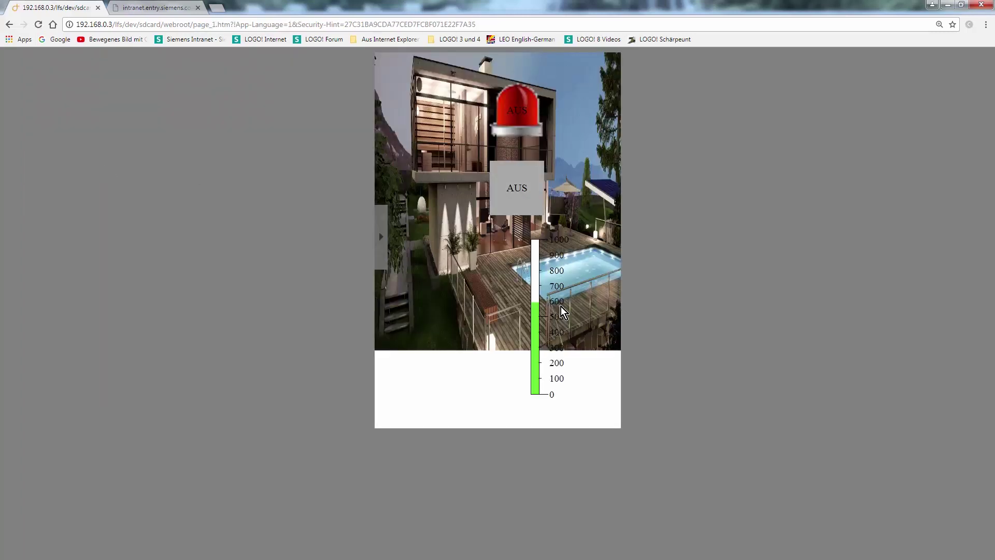
mouse_move(563, 313)
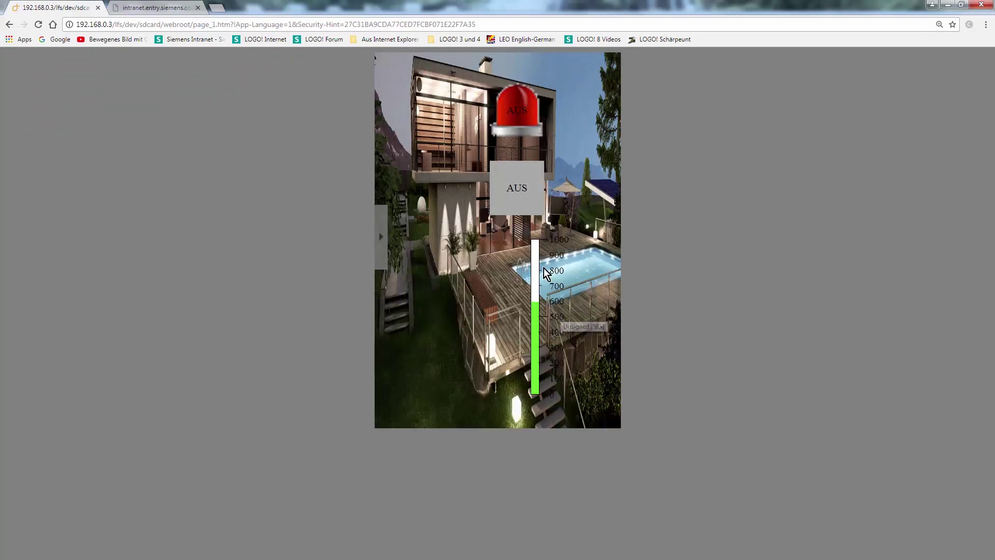